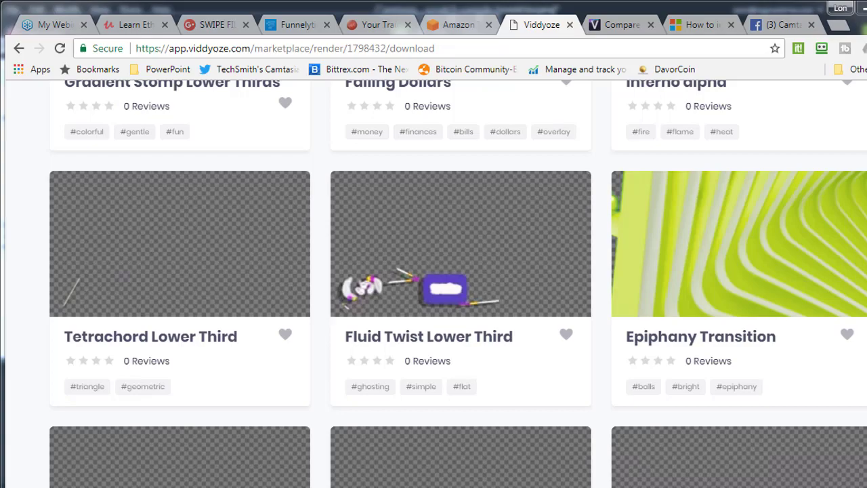
- Switch from the Viddyoze browser tab to the Camtasia project with the talking-head video
key("F10")
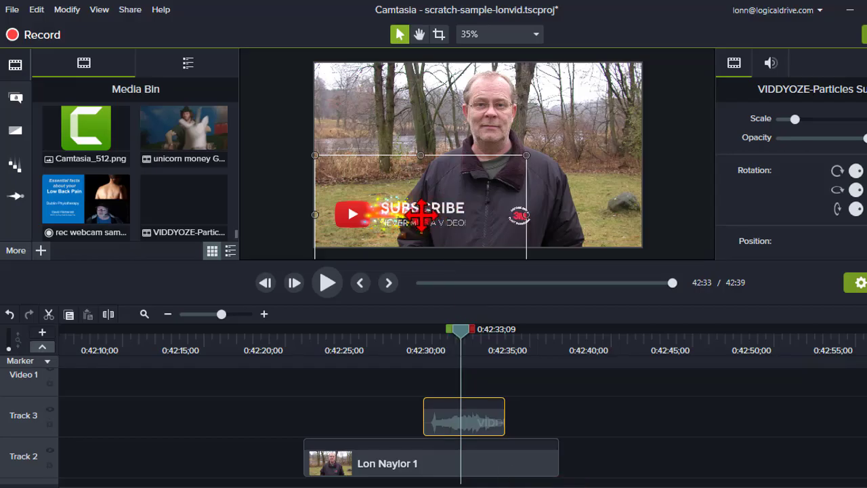
left_click_drag(422, 215, 419, 215)
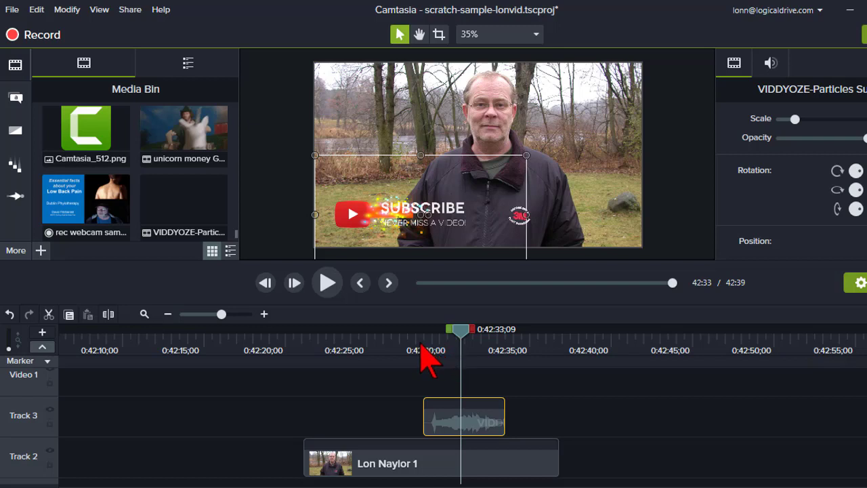
left_click_drag(419, 344, 425, 349)
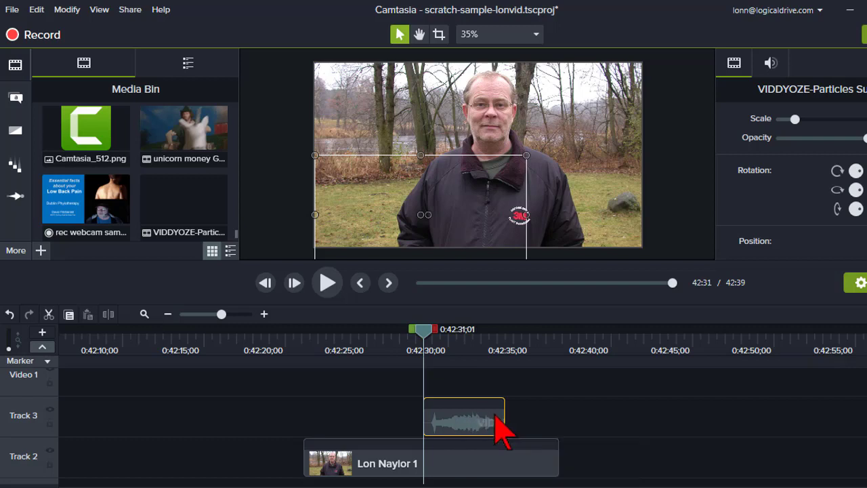
left_click_drag(503, 420, 542, 419)
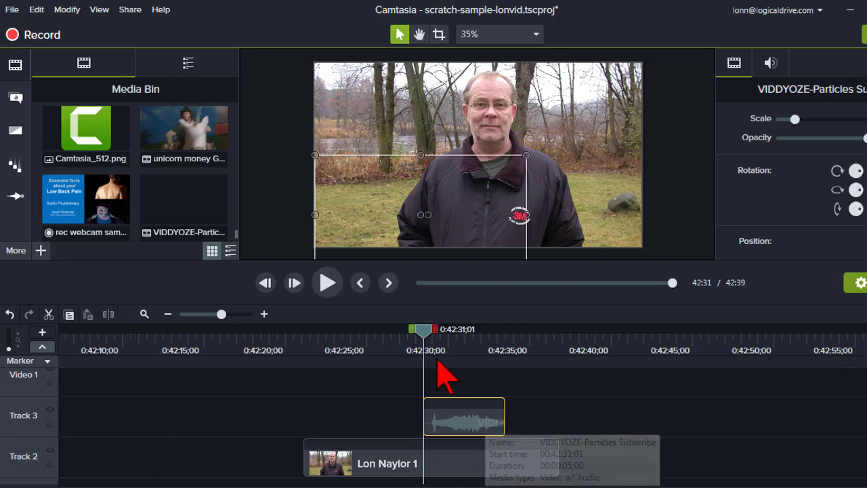
left_click_drag(426, 335, 494, 342)
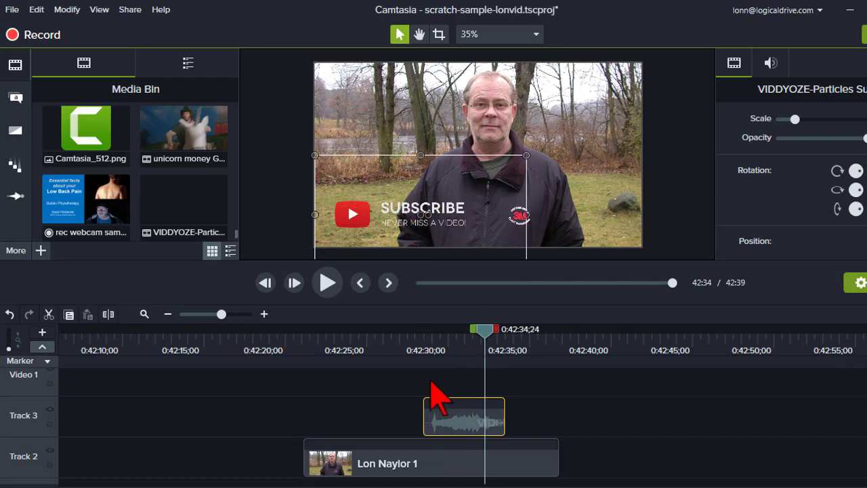
mouse_move(447, 474)
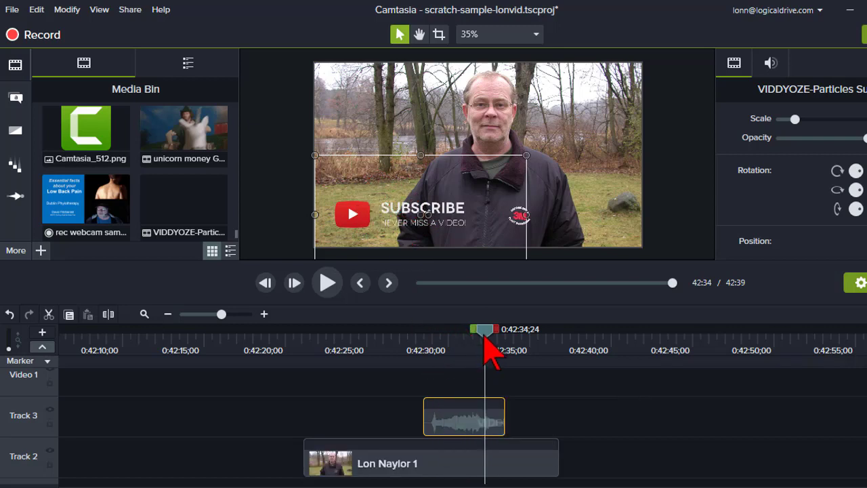
left_click_drag(486, 330, 495, 332)
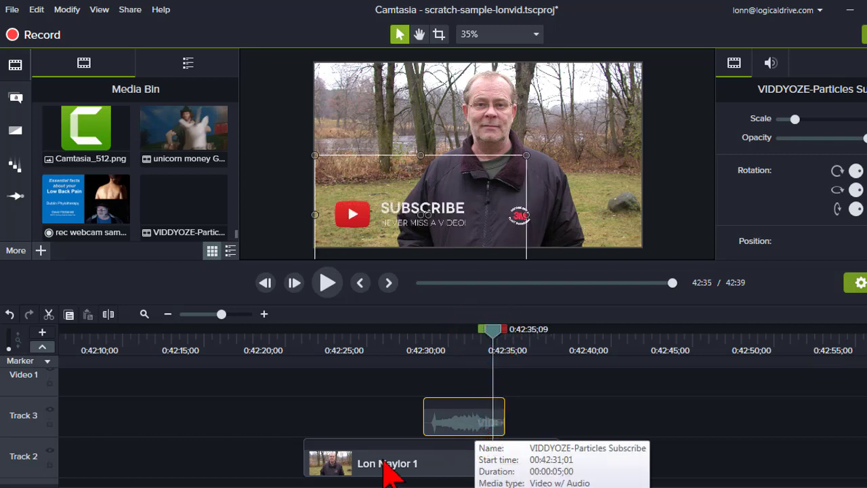
left_click(458, 414)
- Separate the Track 3 Subscribe clip's audio from its video and delete the audio clip
right_click(463, 415)
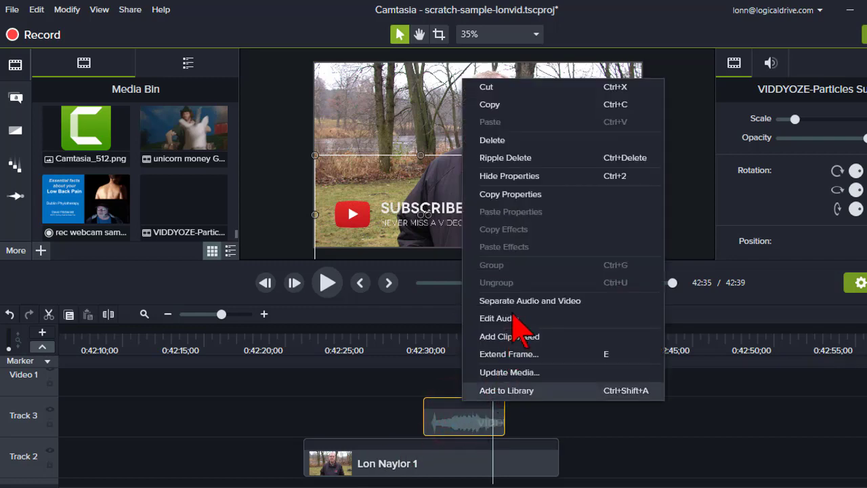
left_click(586, 302)
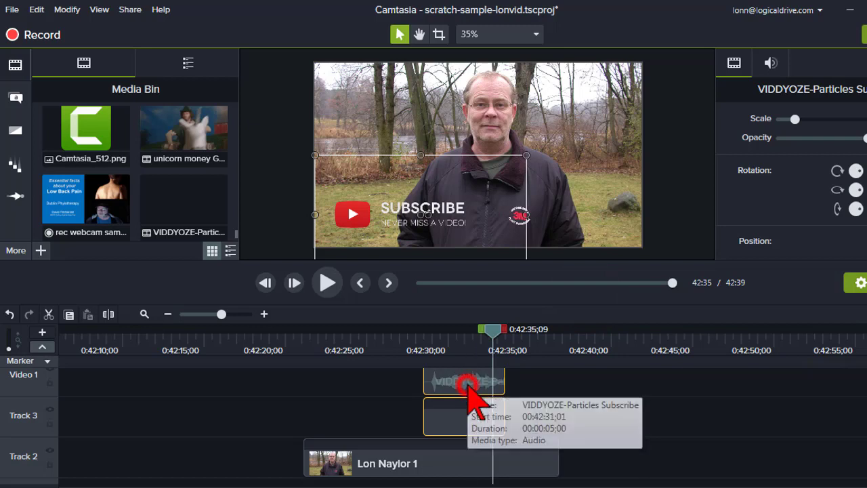
left_click(467, 382)
key("Delete")
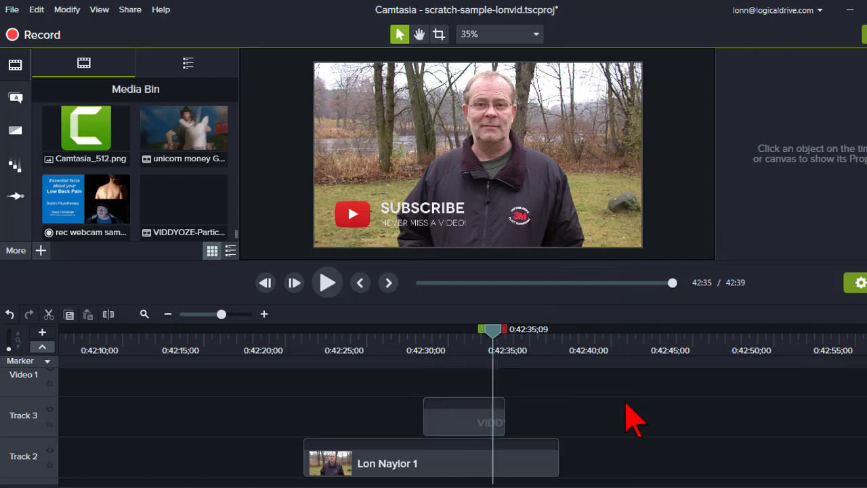
mouse_move(495, 330)
left_mouse_down()
mouse_move(435, 337)
mouse_move(507, 346)
mouse_move(510, 338)
left_mouse_up()
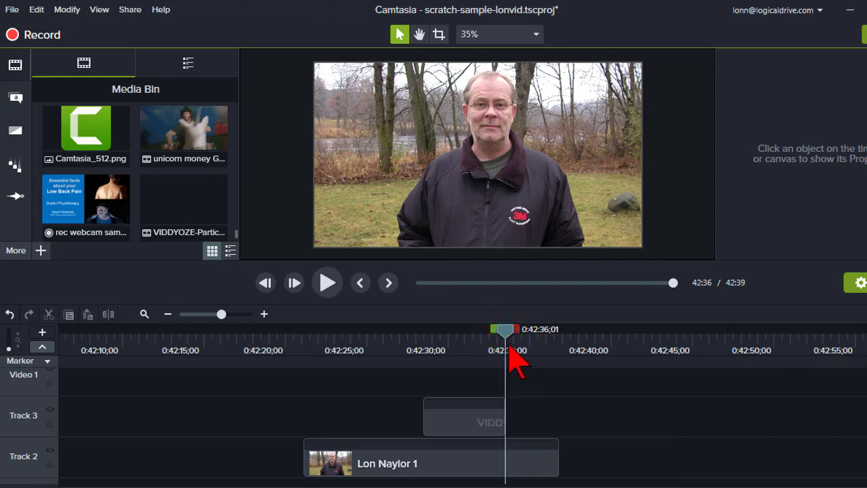
- Step the playhead frame by frame to 0:42:35;22, where SUBSCRIBE and its tagline still fully show
left_click_drag(515, 346, 509, 347)
key("comma")
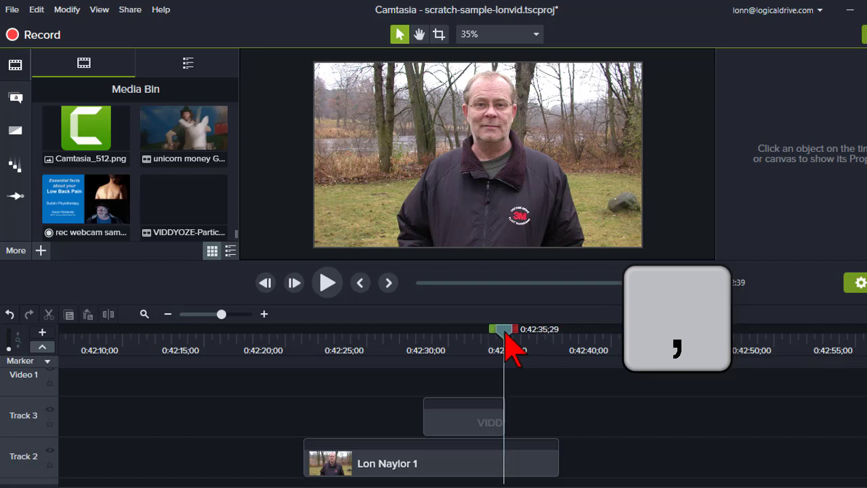
key("comma")
key("comma")
key("comma")
key("comma")
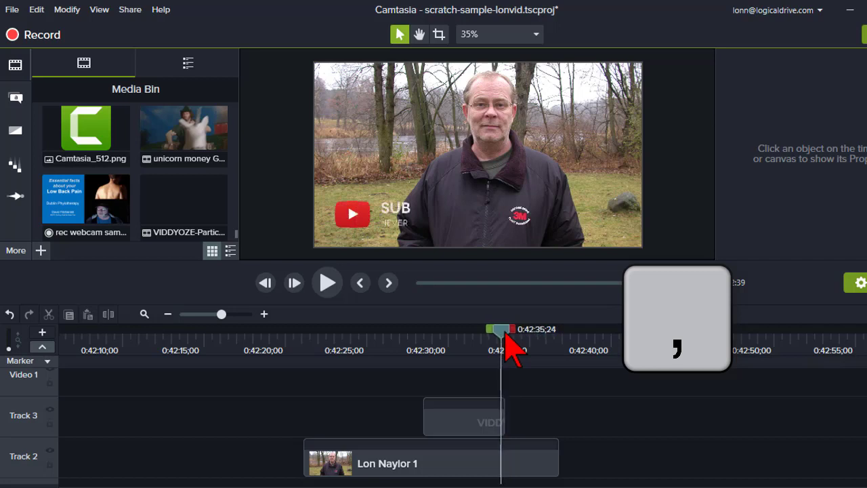
key("comma")
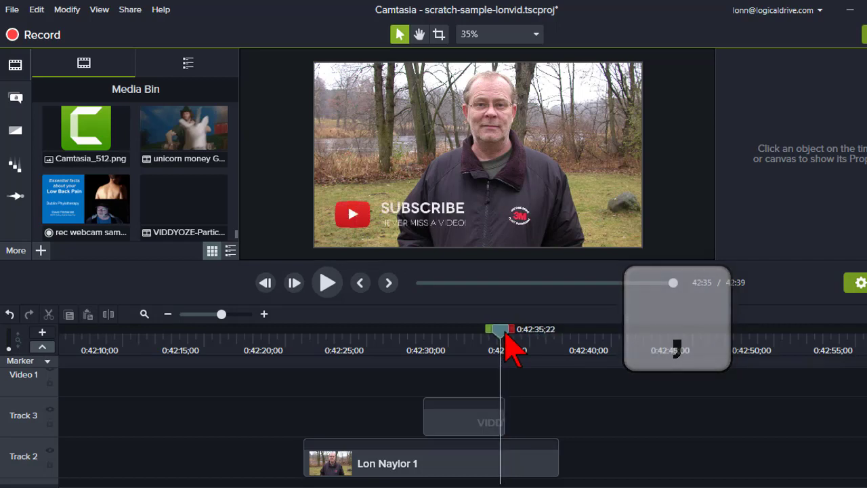
key("comma")
key("comma")
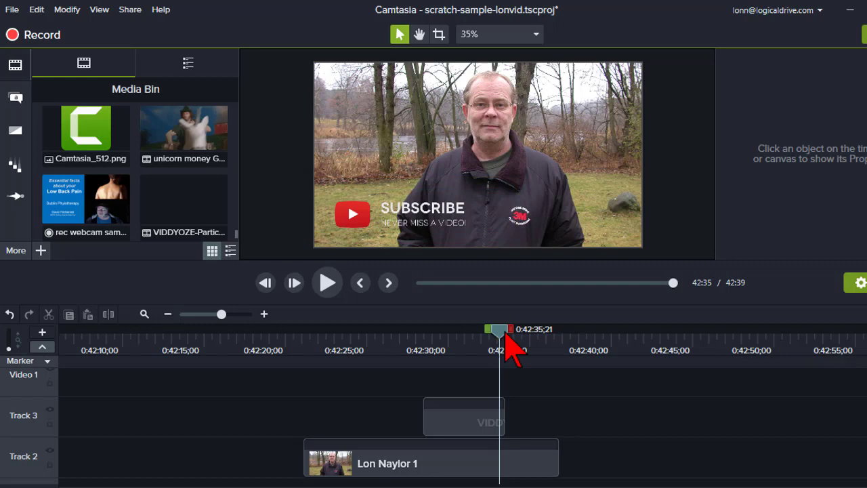
key("period")
key("period")
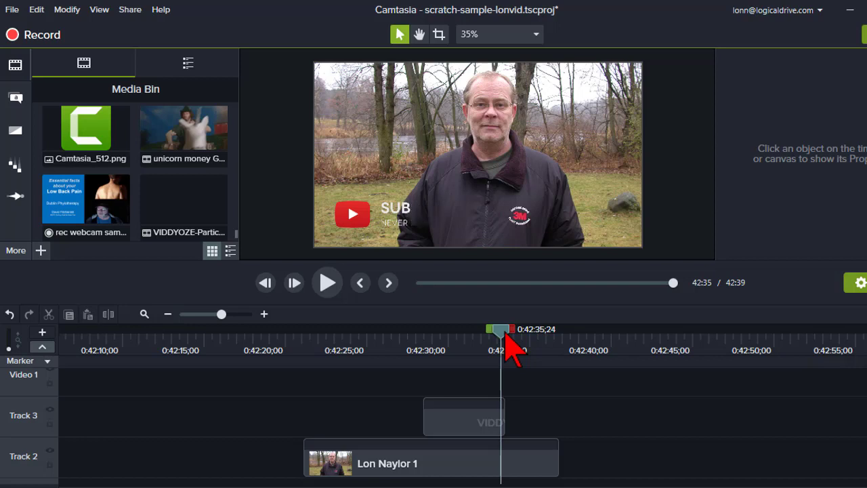
key("comma")
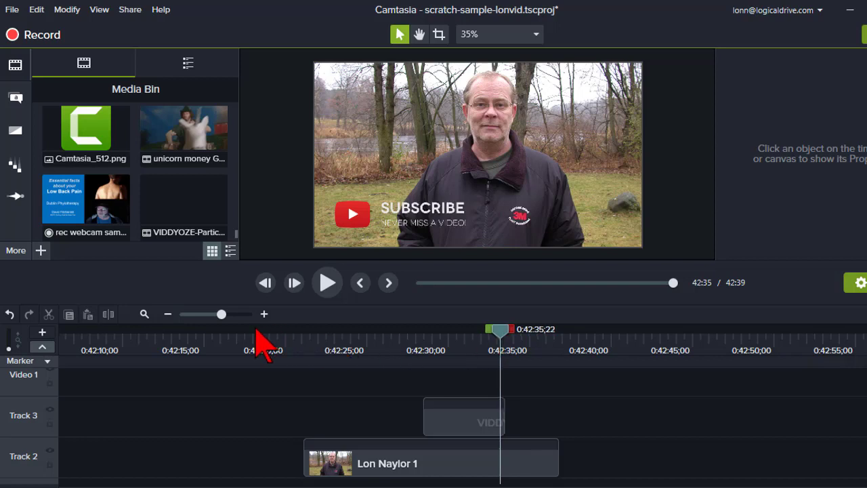
- Zoom the timeline, split the Subscribe overlay at 0:42:35;19, and select the short end piece
left_click(232, 314)
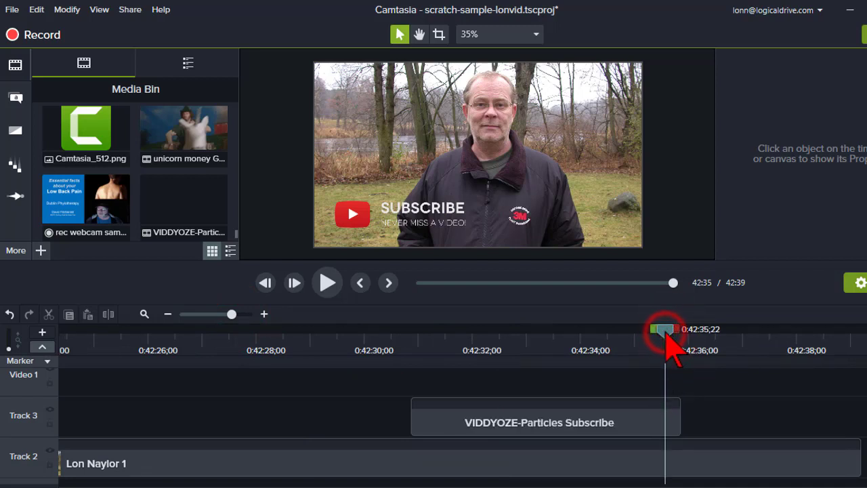
mouse_move(664, 332)
left_mouse_down()
mouse_move(640, 337)
mouse_move(671, 337)
mouse_move(660, 337)
left_mouse_up()
left_click(660, 426)
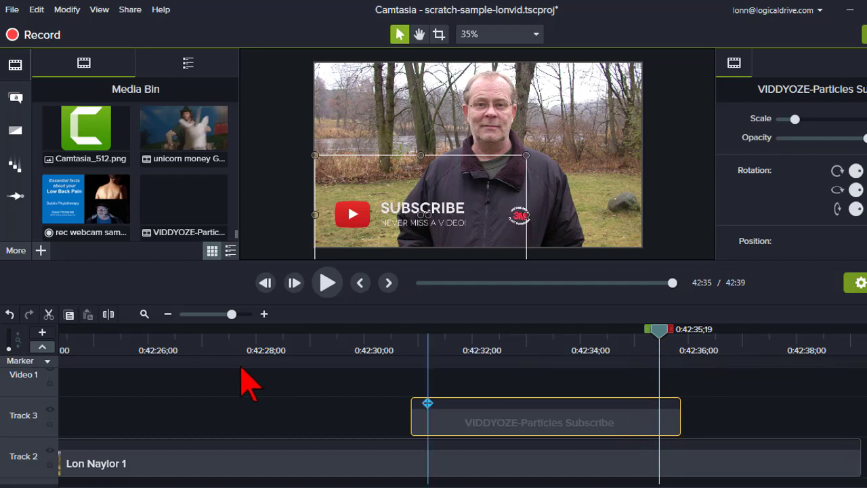
left_click(108, 319)
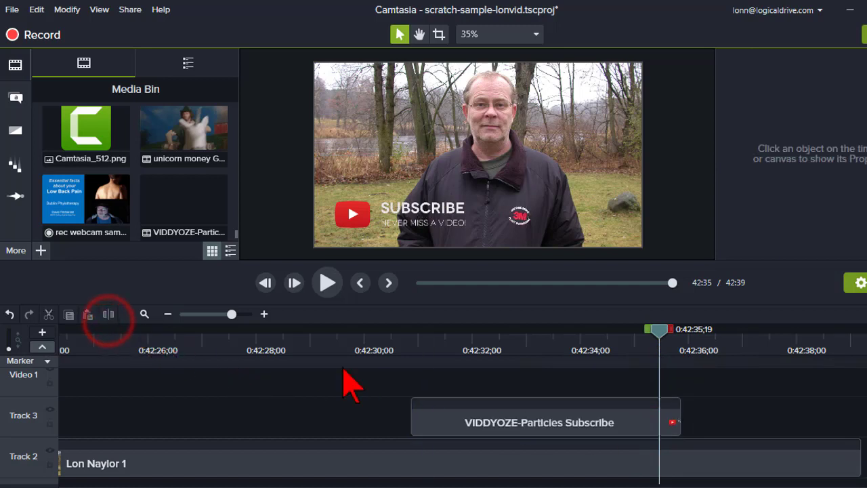
left_click(669, 420)
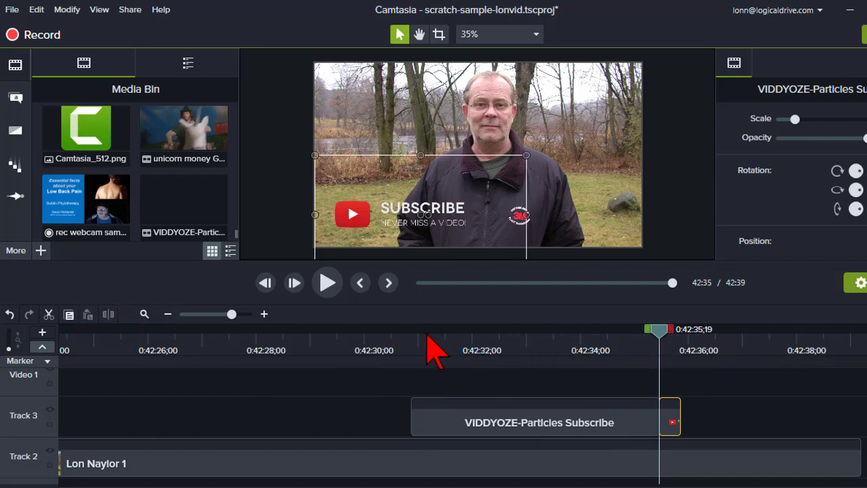
- Drag the short animate-out piece right to about 0:42:37, leaving a gap after the main clip
left_click_drag(424, 336, 658, 338)
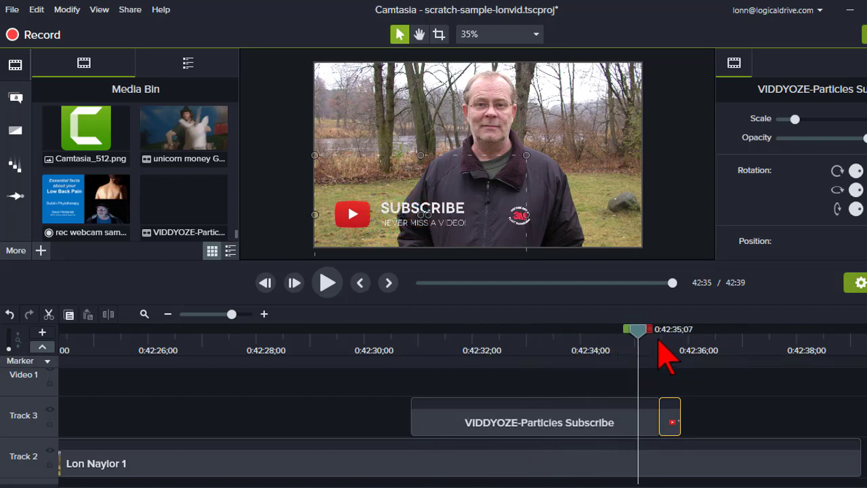
left_click(671, 344)
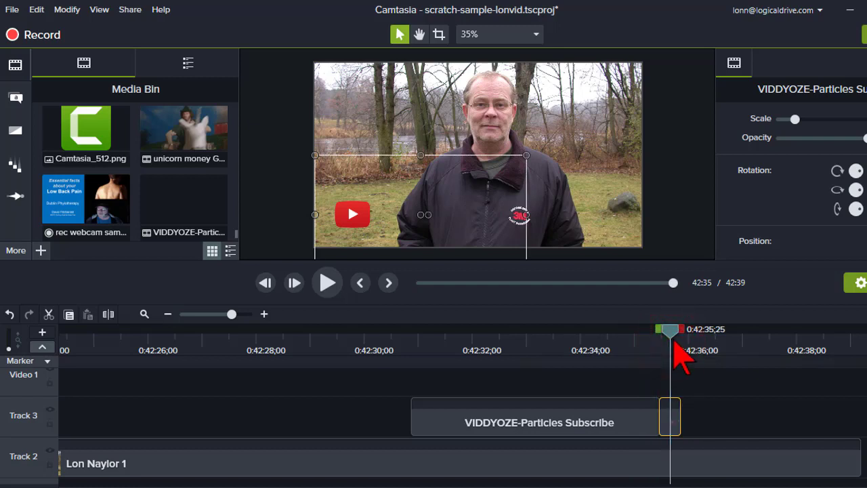
left_click_drag(669, 333, 693, 353)
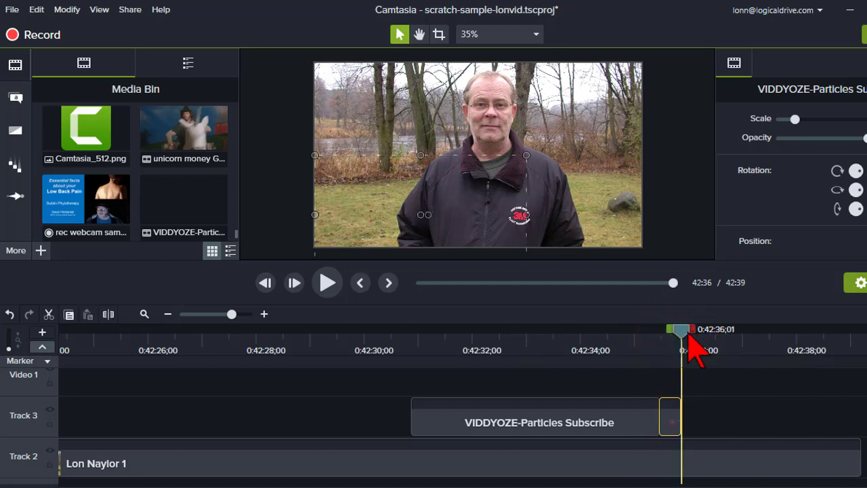
left_click_drag(668, 427, 745, 421)
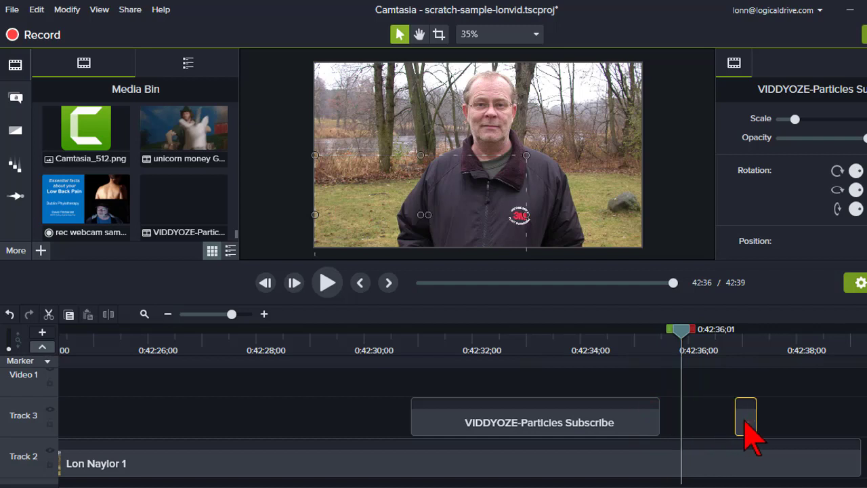
left_click_drag(680, 336, 659, 330)
left_click(645, 435)
- Alt-drag the overlay's right edge to hold its last frame until it meets the relocated end piece
key("alt")
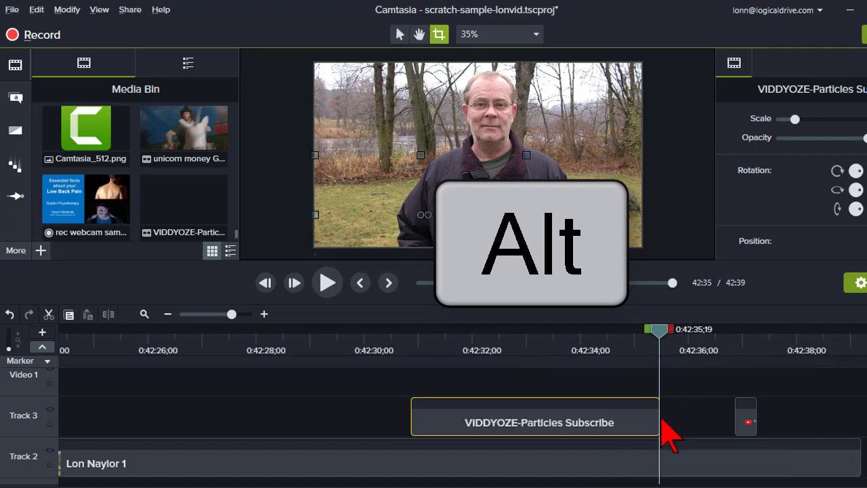
left_click_drag(663, 421, 737, 418)
left_click(608, 343)
left_click_drag(625, 343, 700, 356)
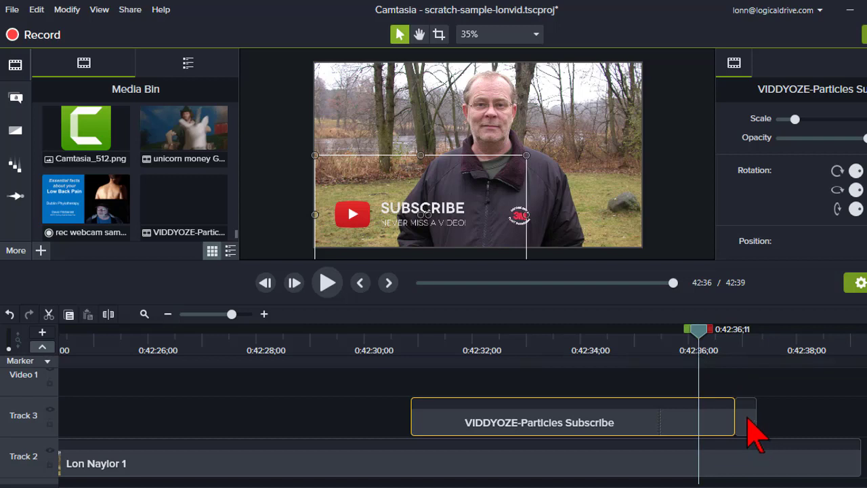
left_click_drag(745, 417, 855, 427)
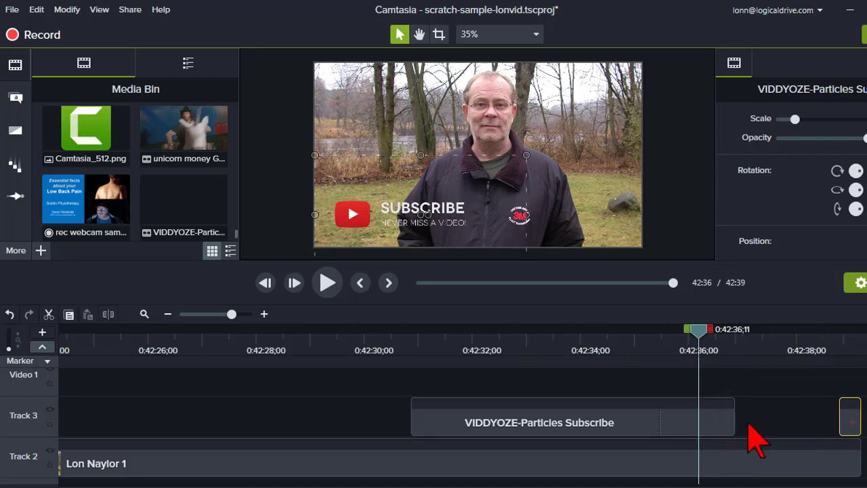
left_click_drag(736, 424, 846, 426)
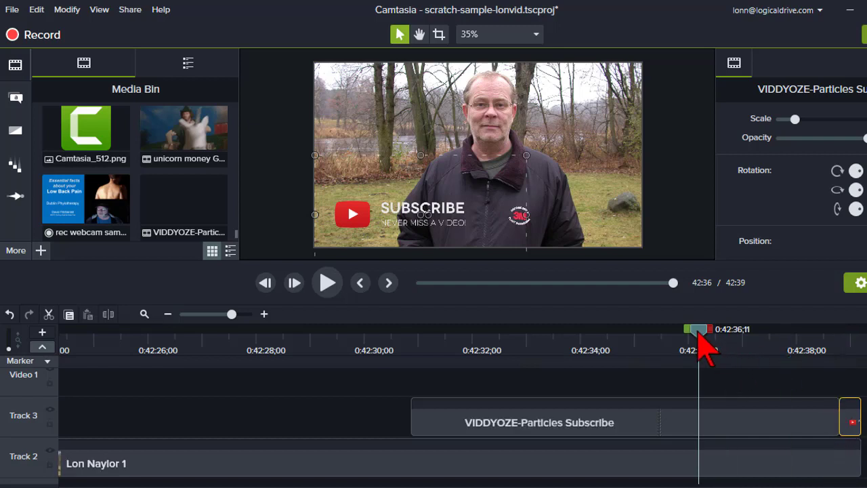
left_click_drag(697, 332, 812, 336)
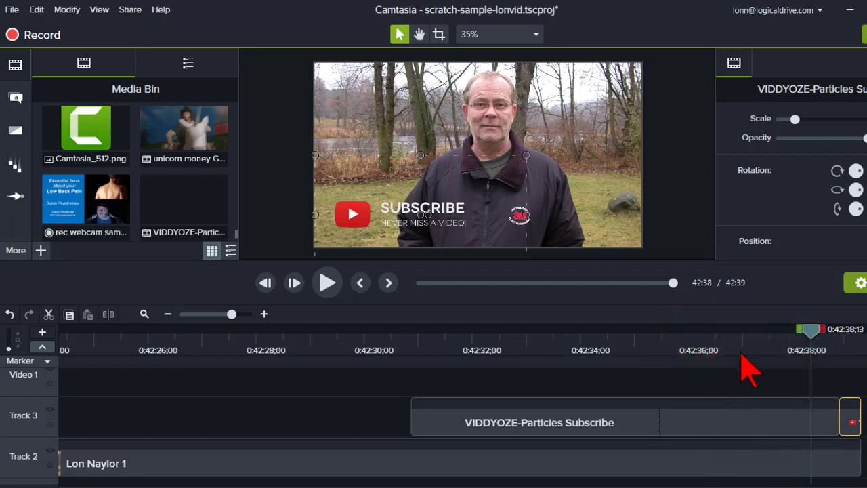
left_click(330, 286)
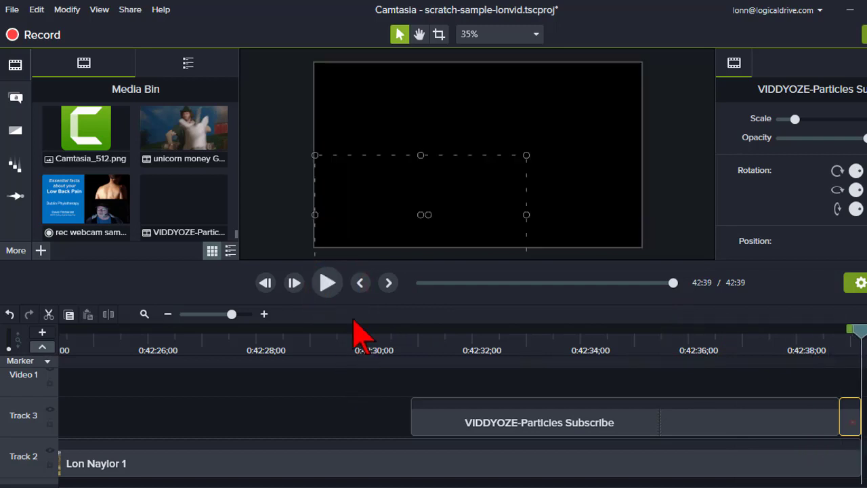
left_click(608, 345)
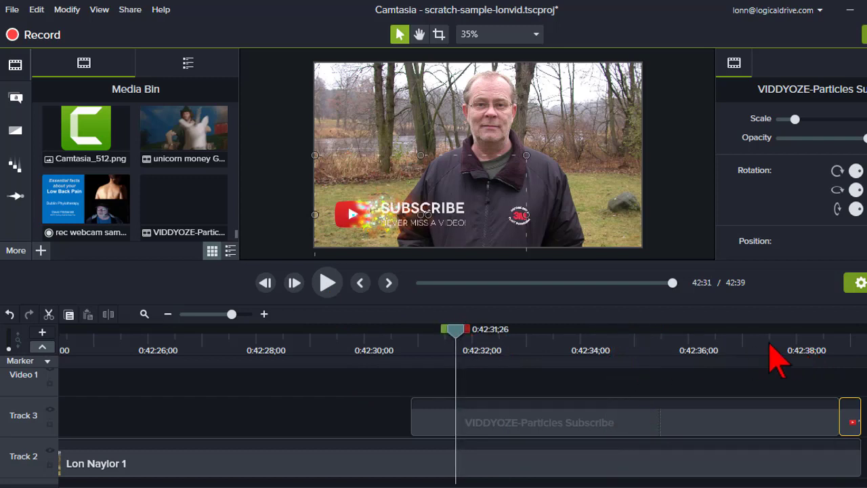
left_click_drag(500, 339, 412, 339)
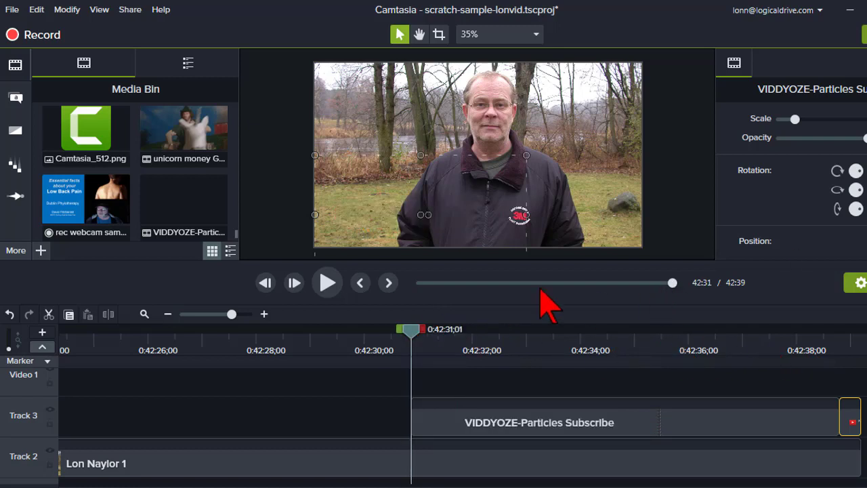
left_click(384, 343)
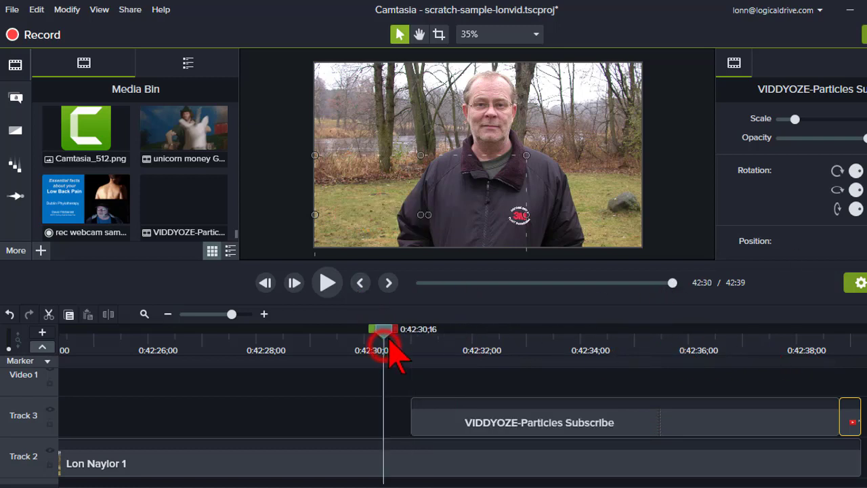